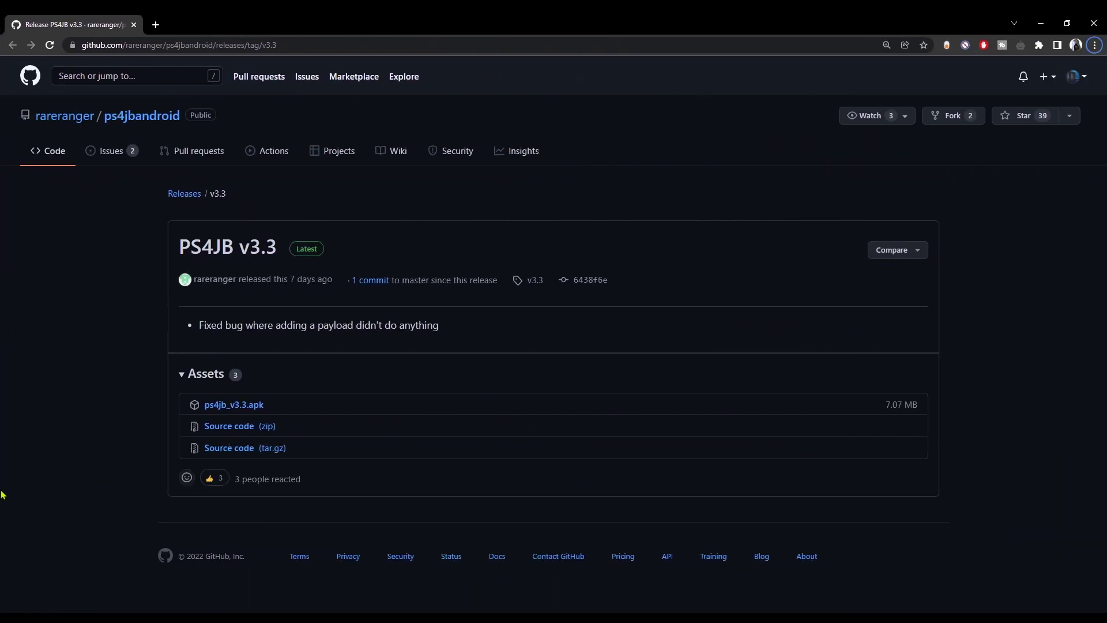
Step: Open the ps4jbandroid repository page on GitHub
left_click(160, 121)
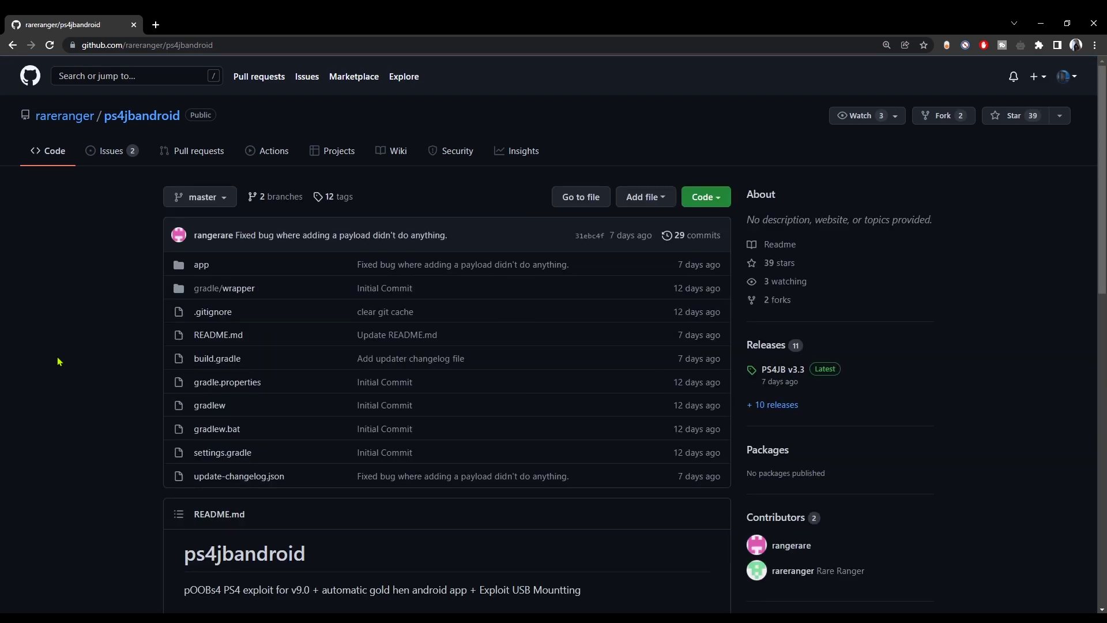
scroll(58, 362, "down", 2)
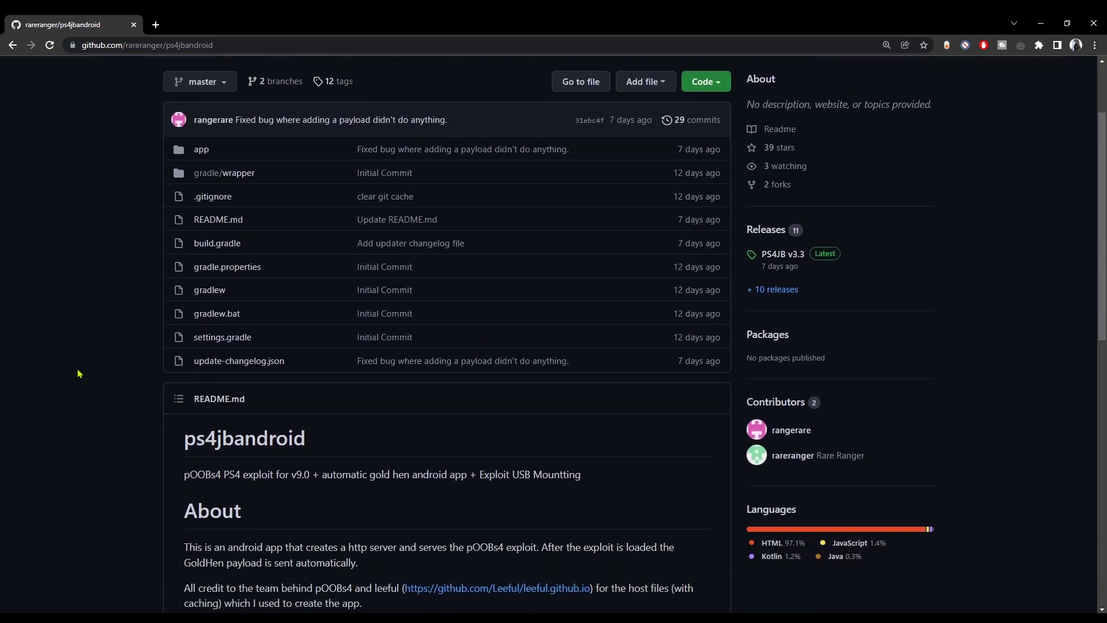
scroll(270, 450, "down", 2)
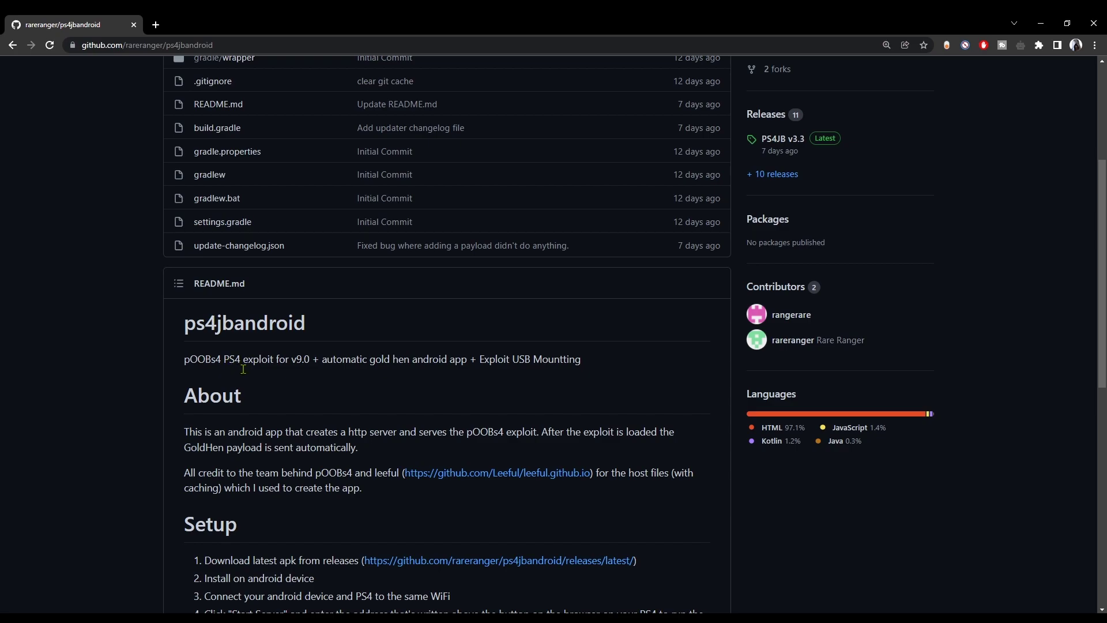
scroll(357, 390, "down", 2)
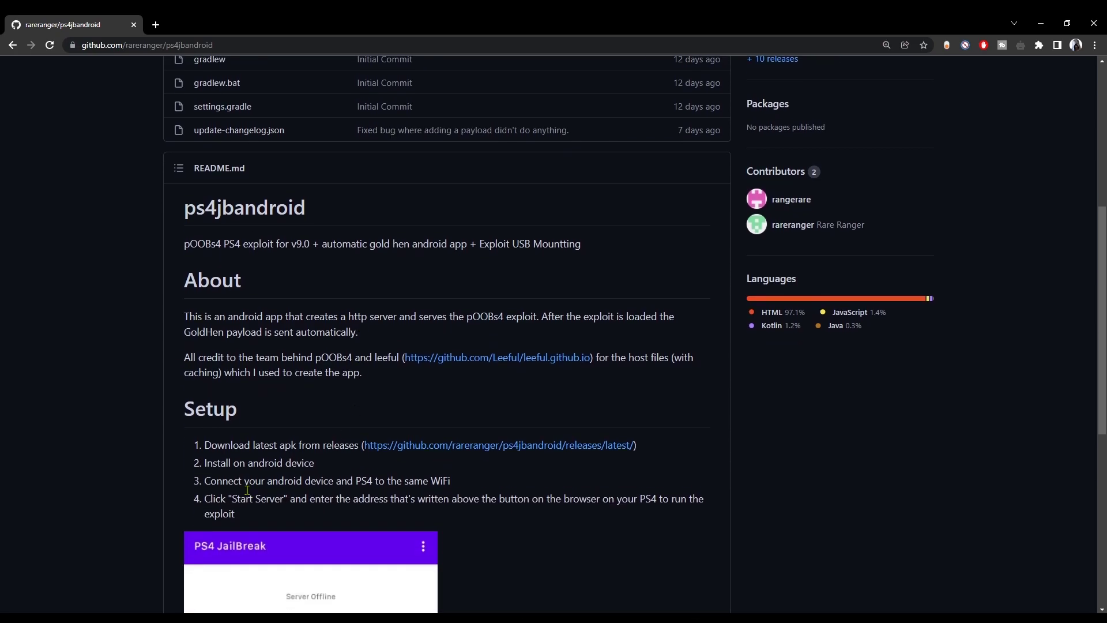
scroll(370, 554, "down", 5)
scroll(563, 546, "down", 1)
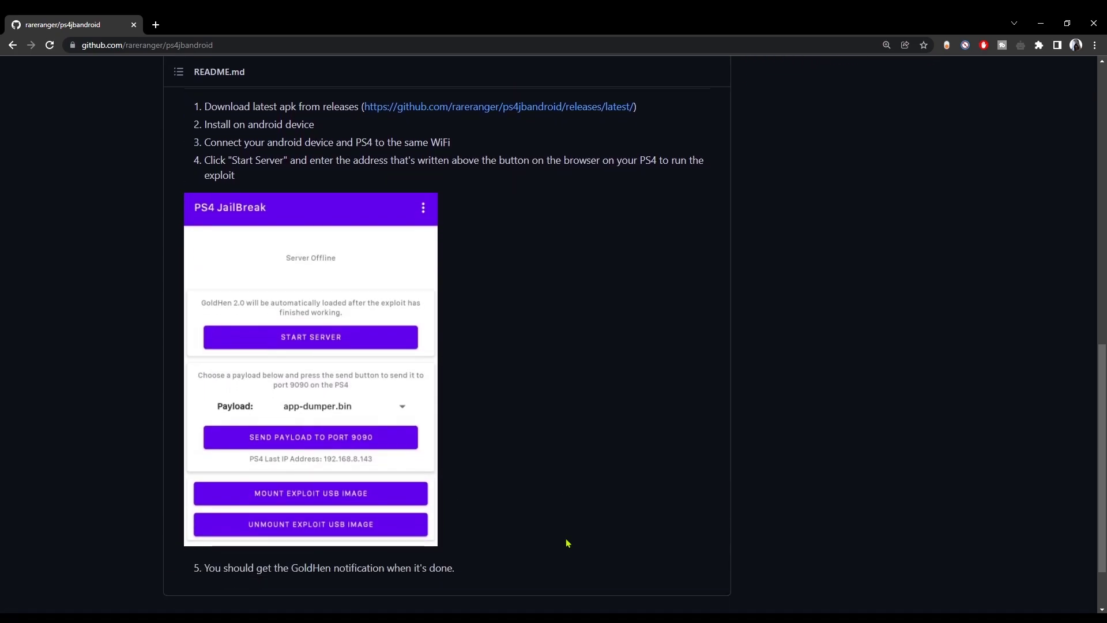
scroll(568, 543, "down", 1)
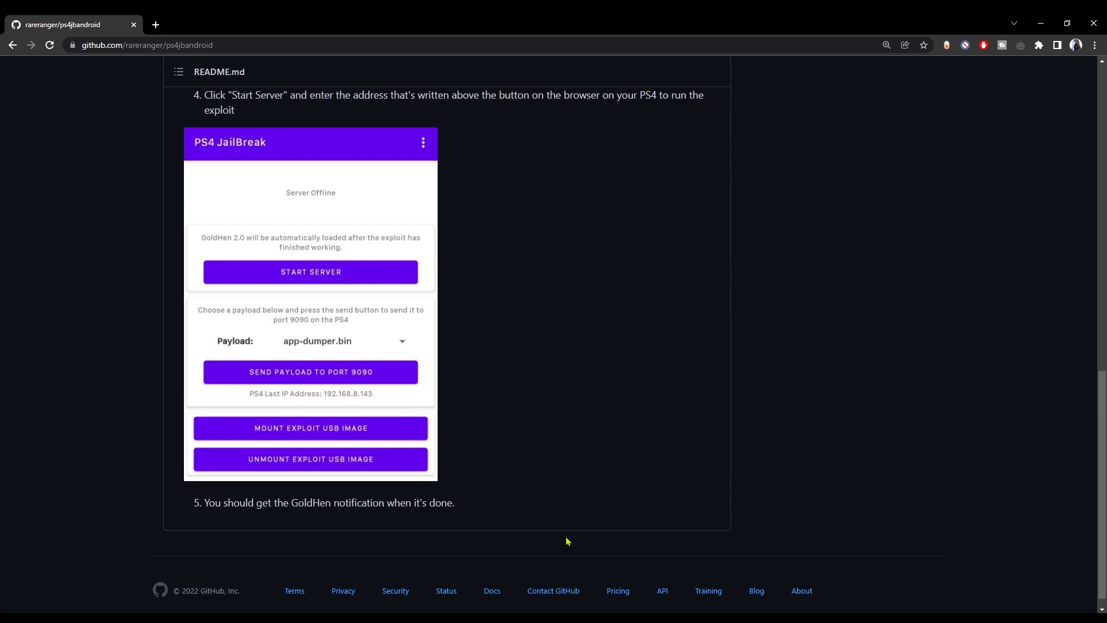
scroll(528, 452, "up", 2)
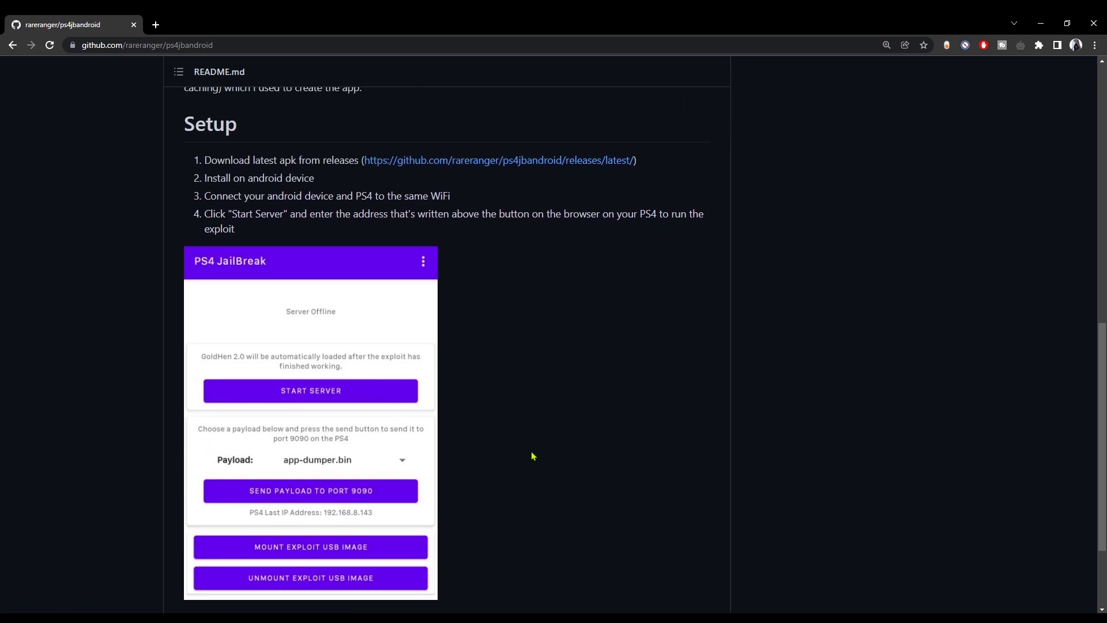
scroll(532, 456, "up", 4)
scroll(532, 456, "up", 4)
scroll(532, 456, "up", 2)
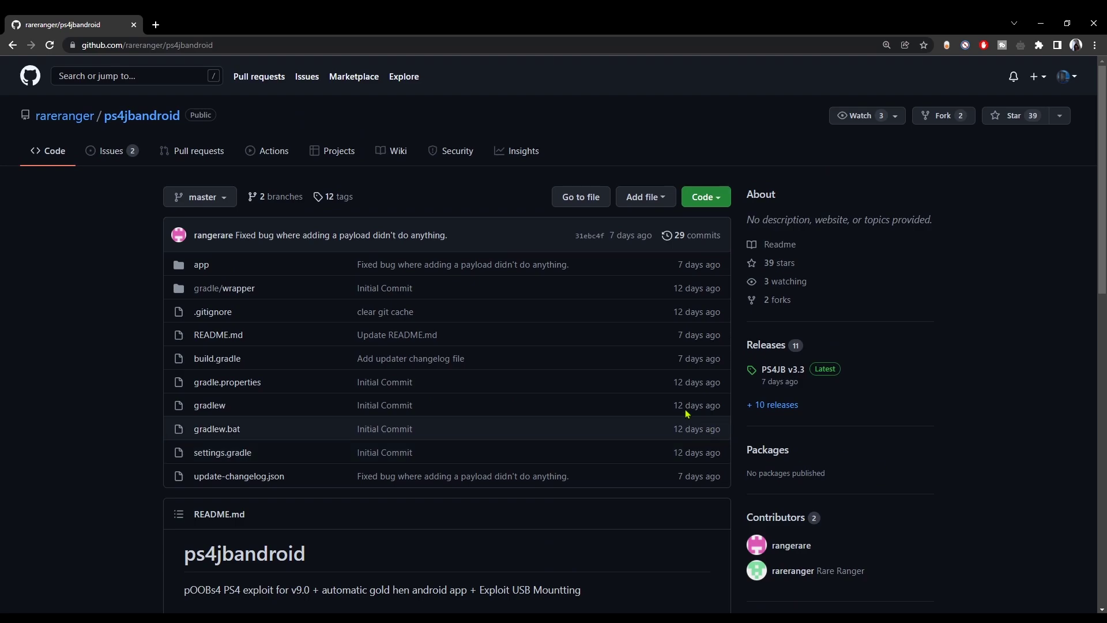
Step: Open the ps4jbandroid Releases page and dismiss the PS4 browser's cannot-connect error
left_click(785, 346)
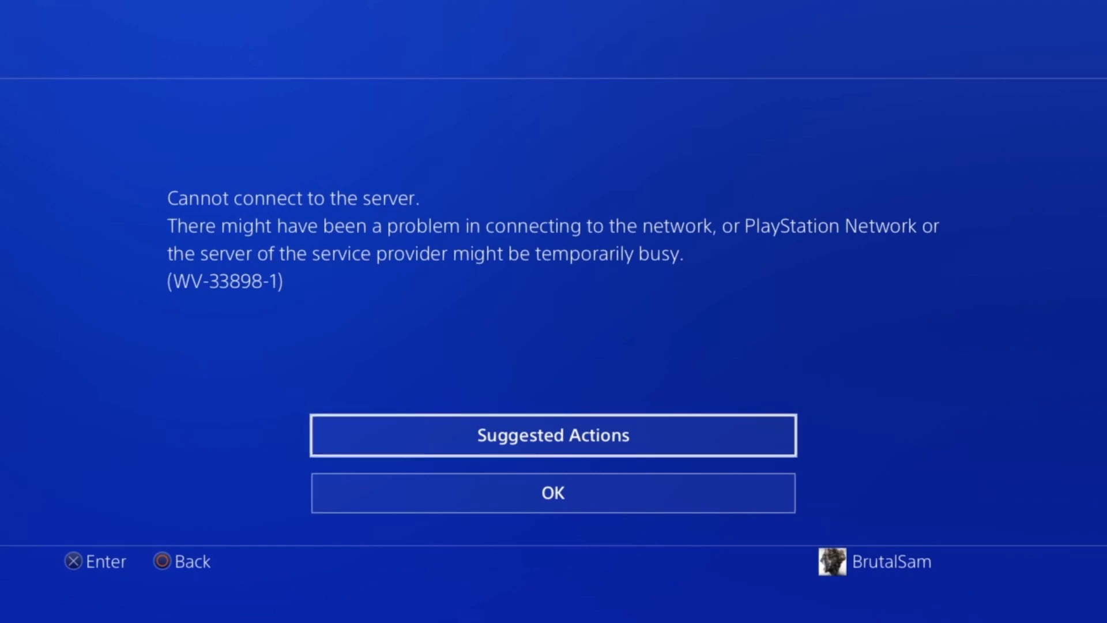
key("Down")
key("Return")
Step: Open a fresh PS4 browser window showing Frequently Used Pages
key("Menu")
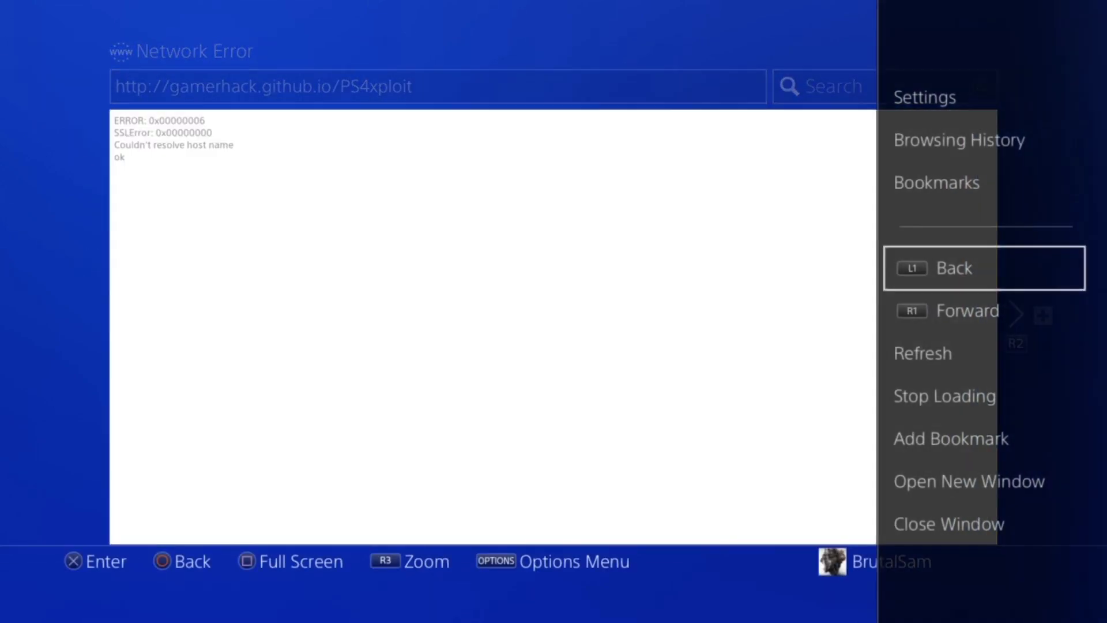
key("Down")
key("Down")
key("Down")
key("Down")
key("Up")
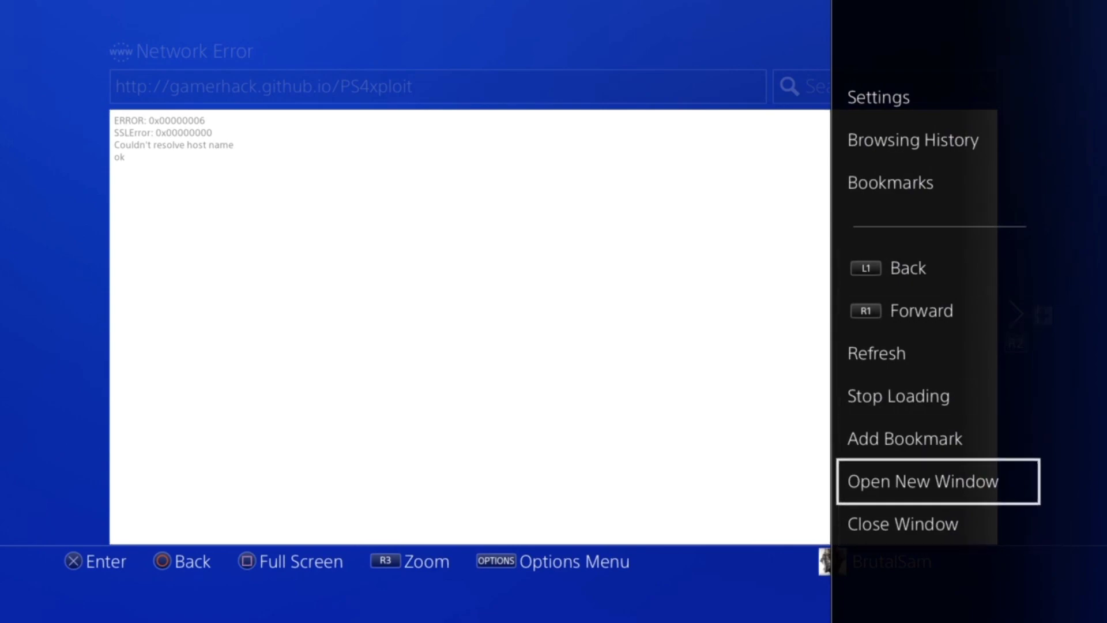
key("Return")
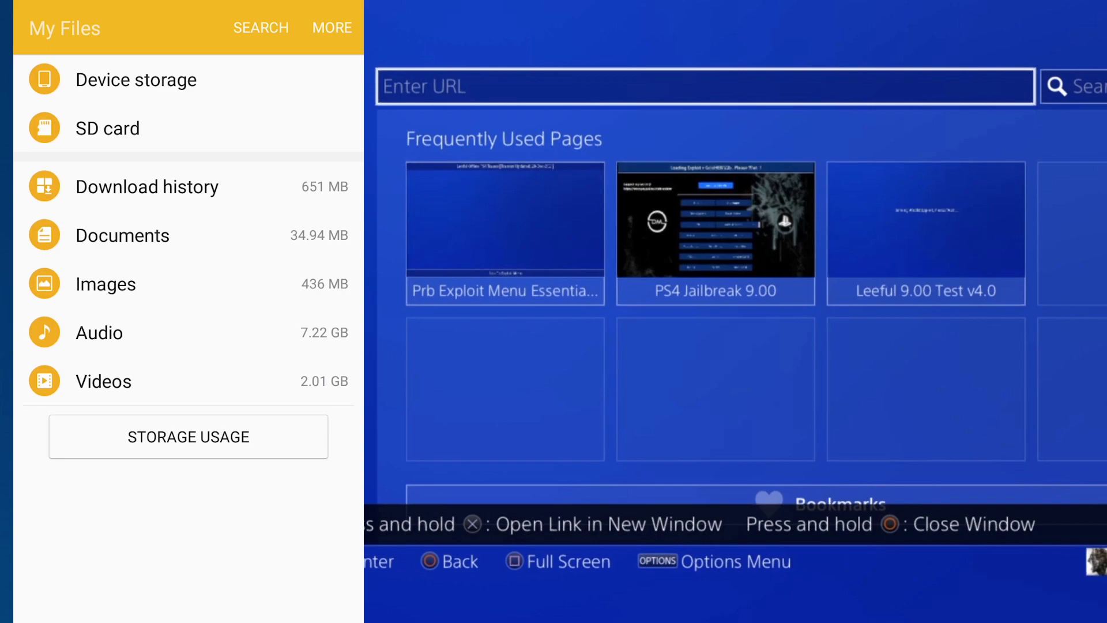
Step: Install ps4jb_v3.3.apk from Device storage and launch the PS4 JailBreak app
left_click(135, 80)
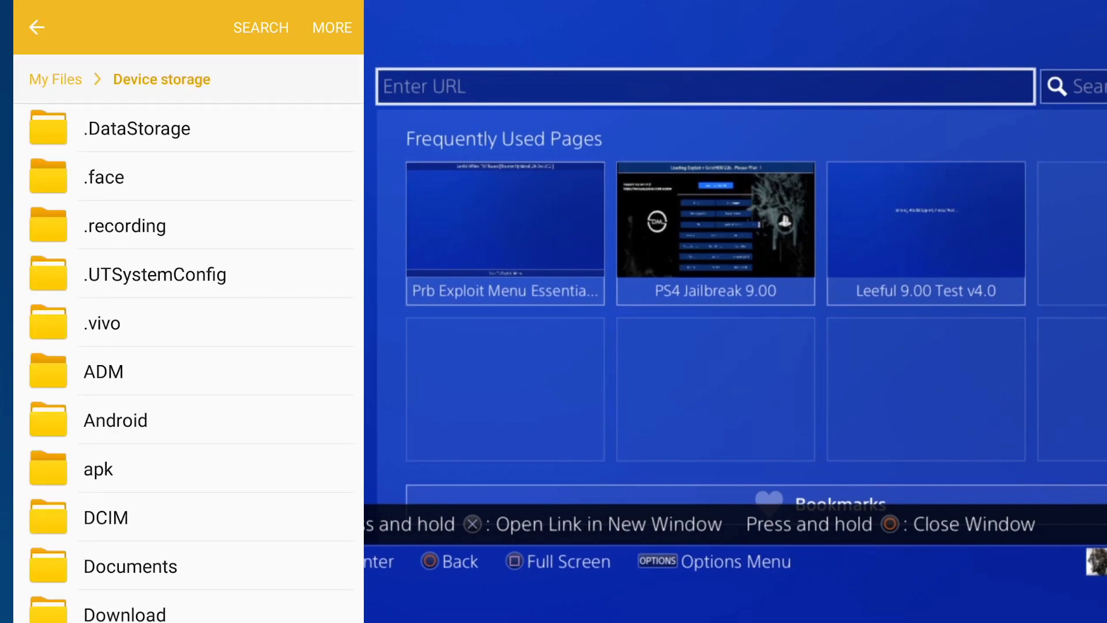
scroll(189, 363, "down", 10)
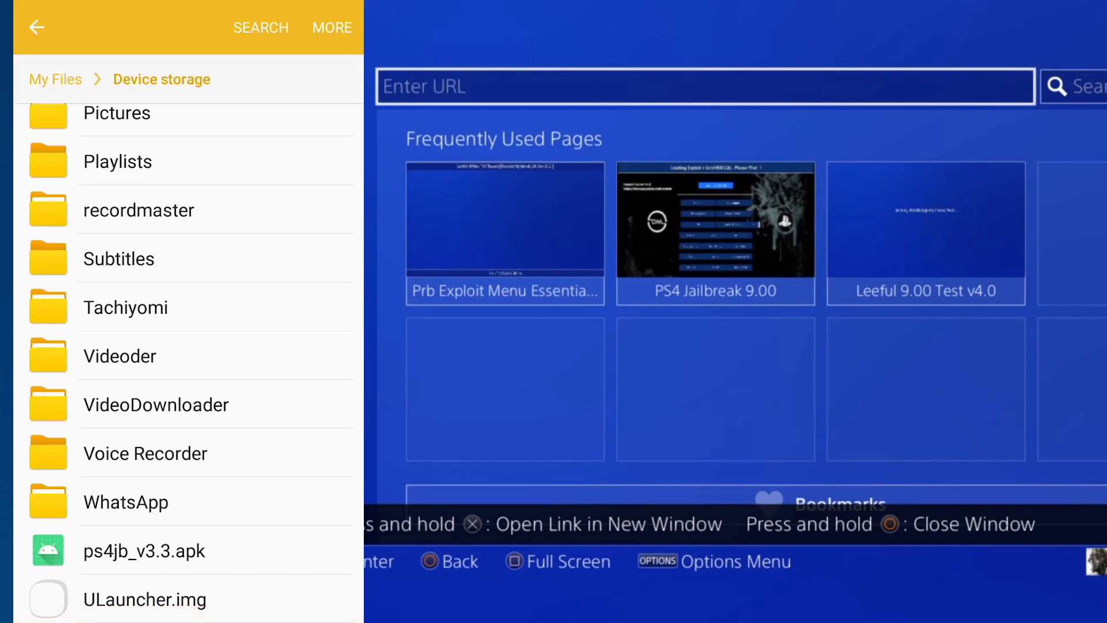
left_click(143, 551)
left_click(275, 599)
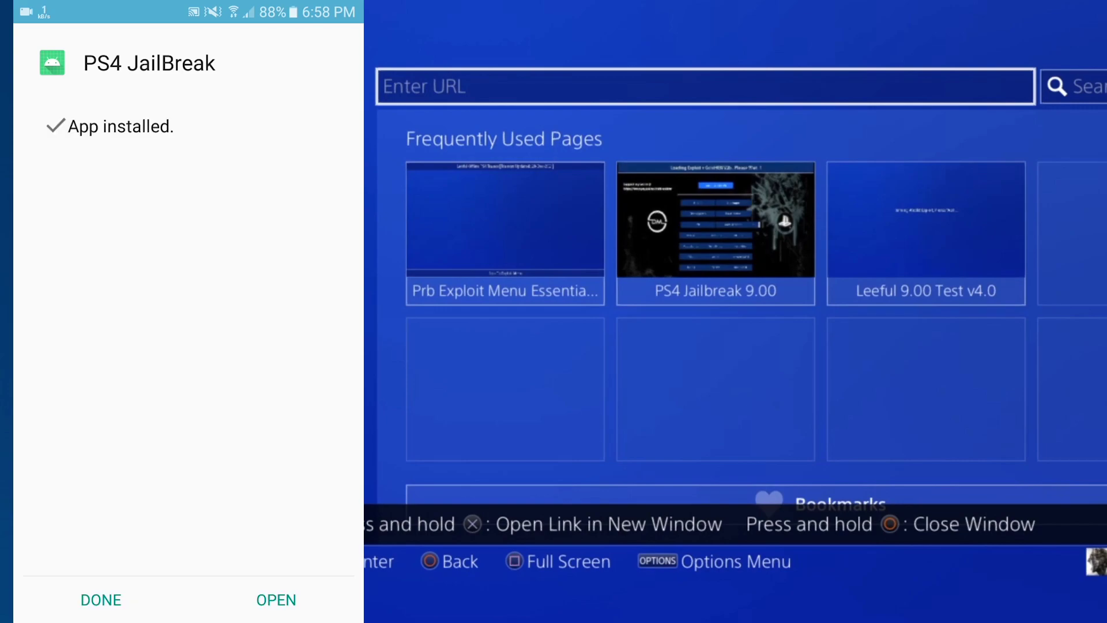
left_click(275, 599)
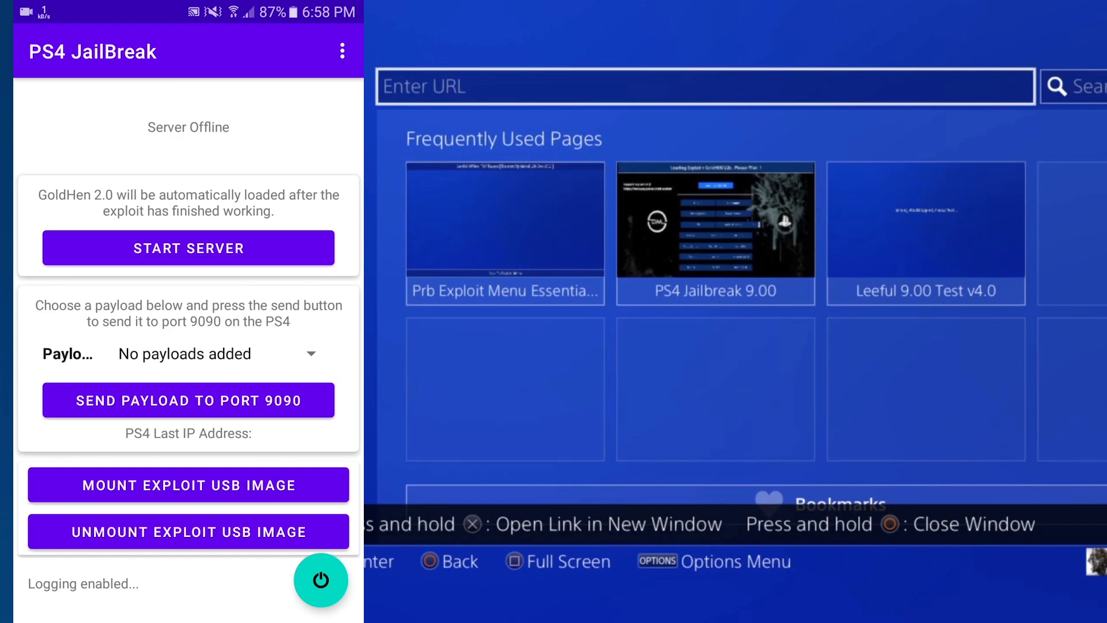
Step: Set the app's PS4 IP address to 192.168.1.15 and return to the main screen
left_click(343, 51)
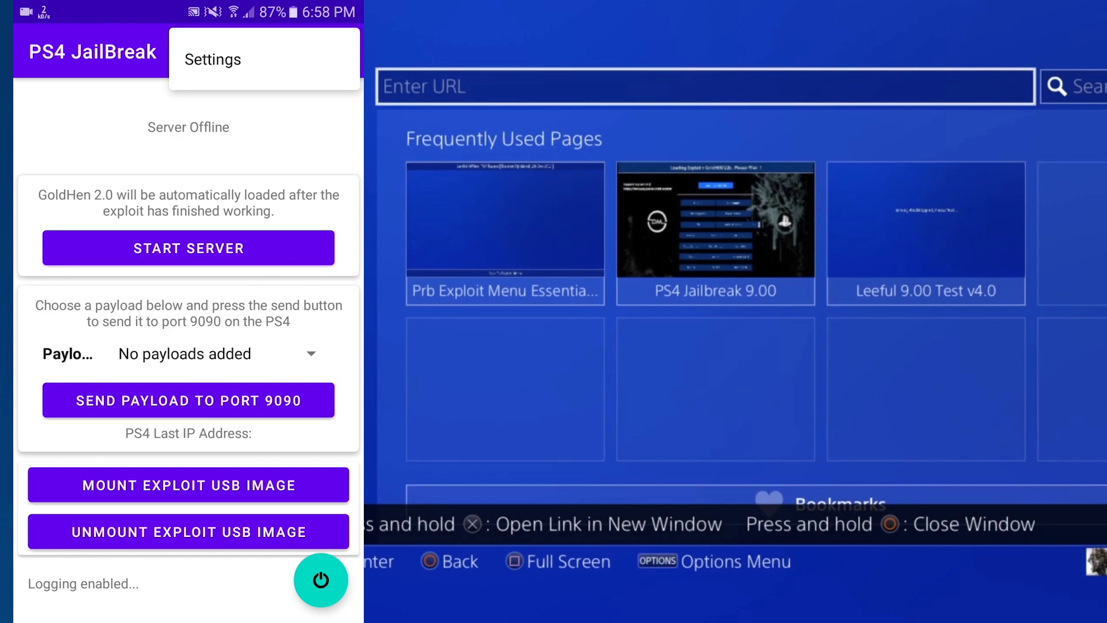
left_click(212, 58)
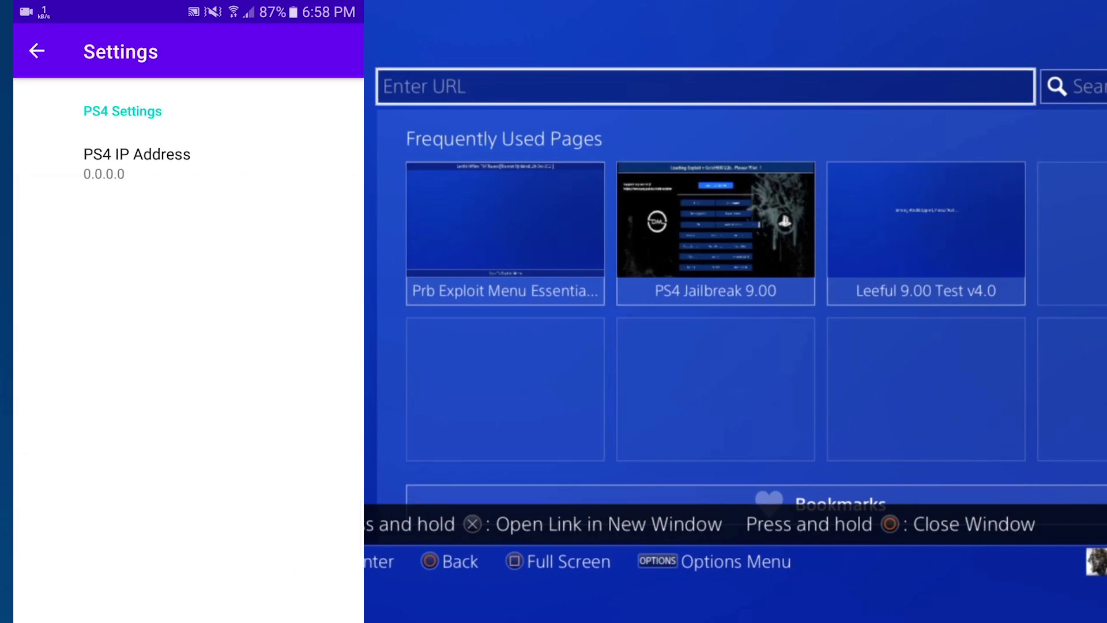
left_click(137, 160)
left_click(335, 540)
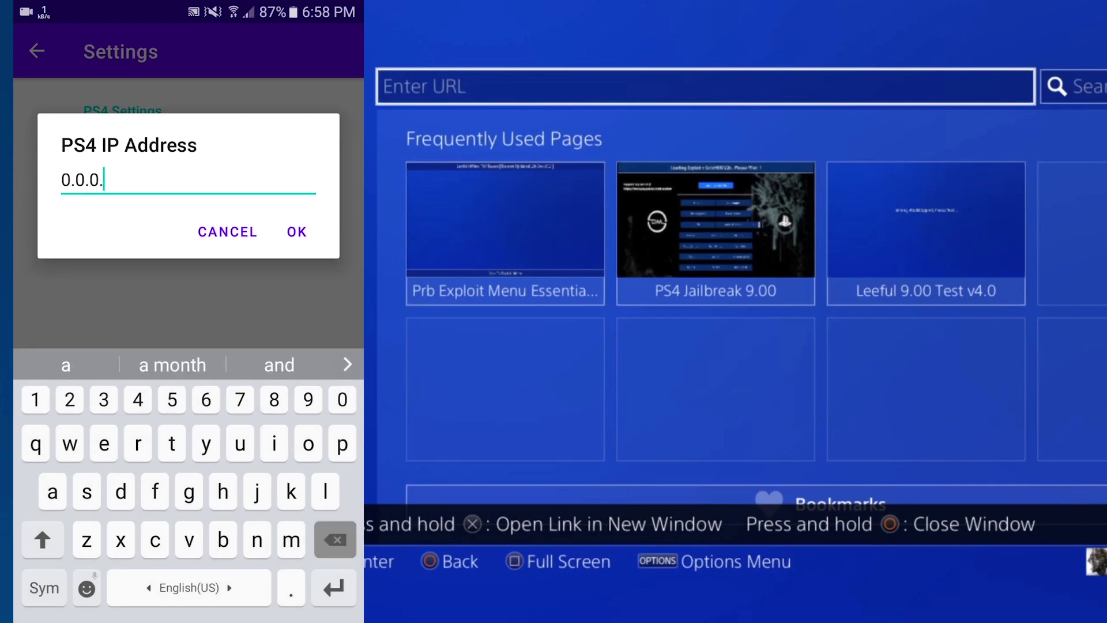
key("BackSpace")
key("BackSpace")
key("BackSpace")
type("19")
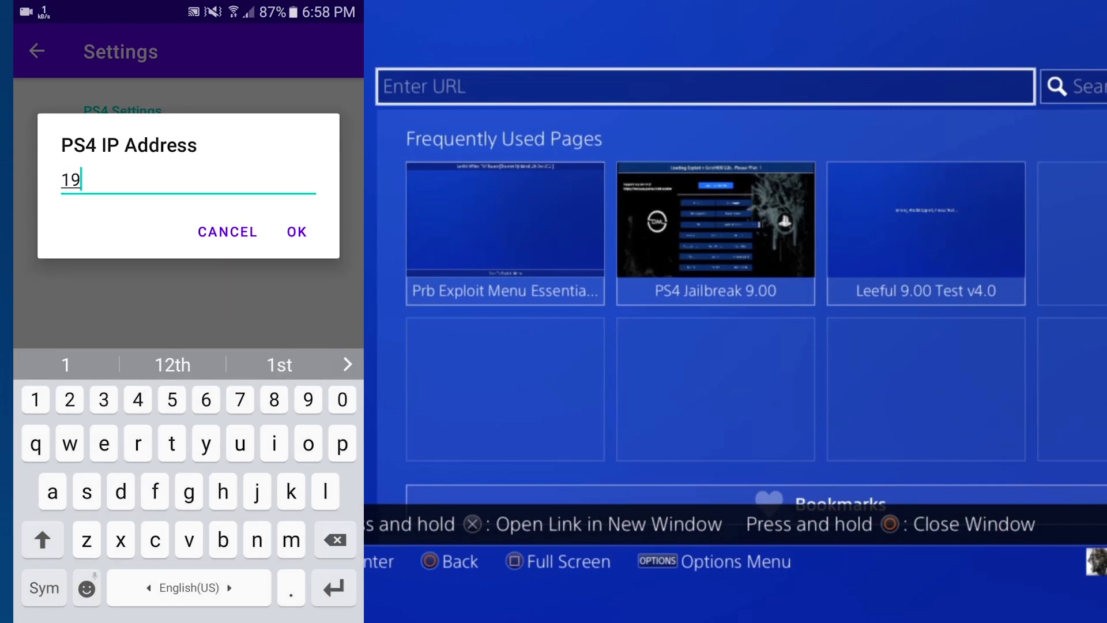
type("2.1")
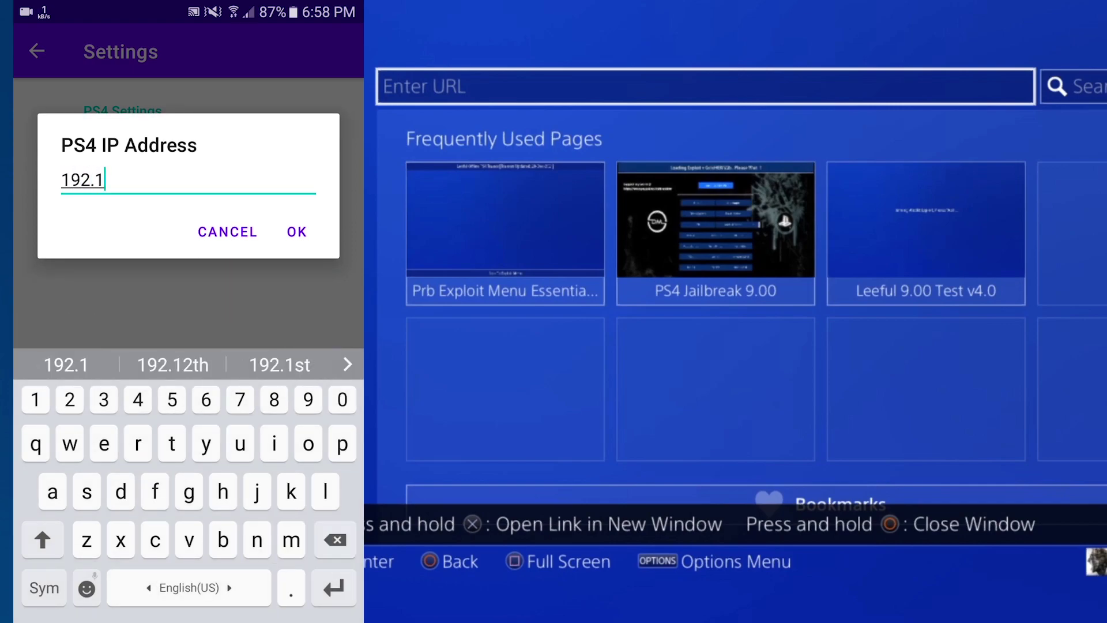
type("68.1")
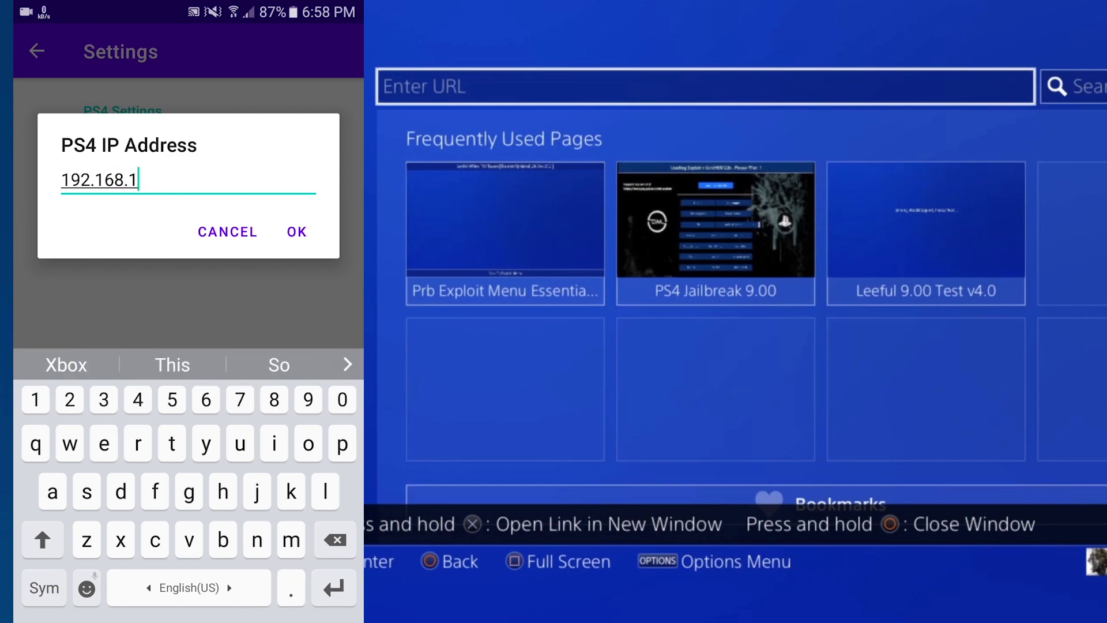
type(".15")
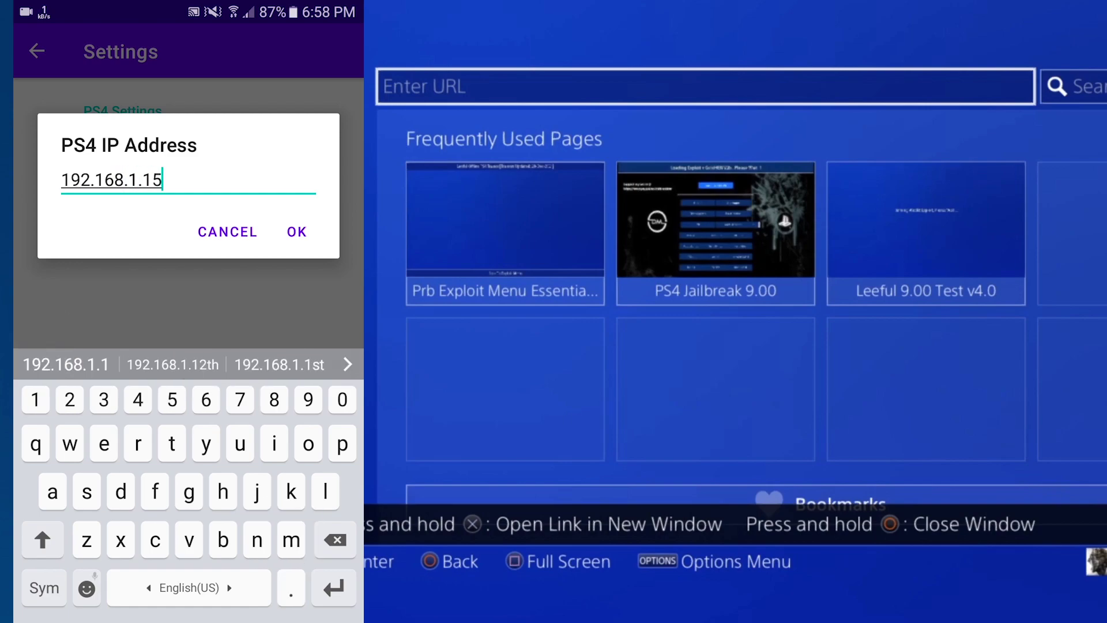
key("Return")
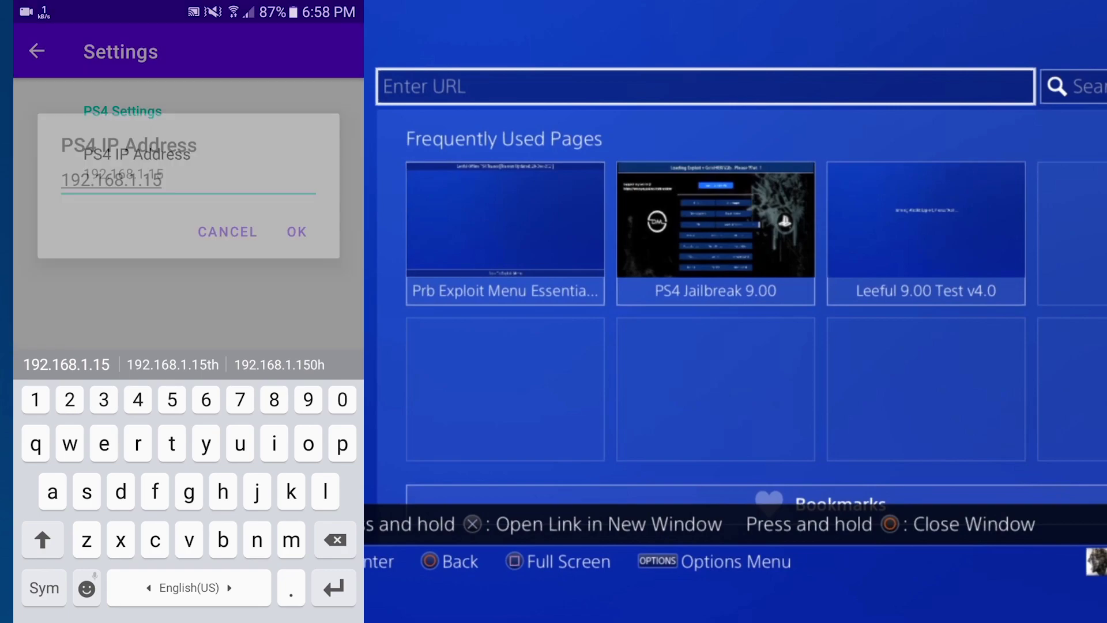
key("Escape")
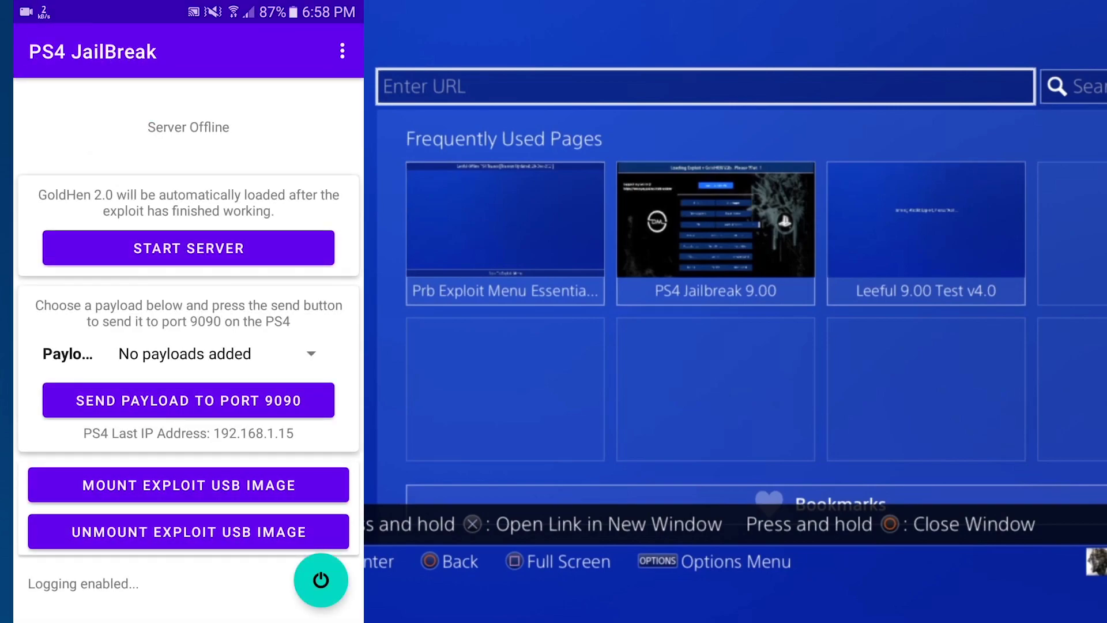
left_click(189, 247)
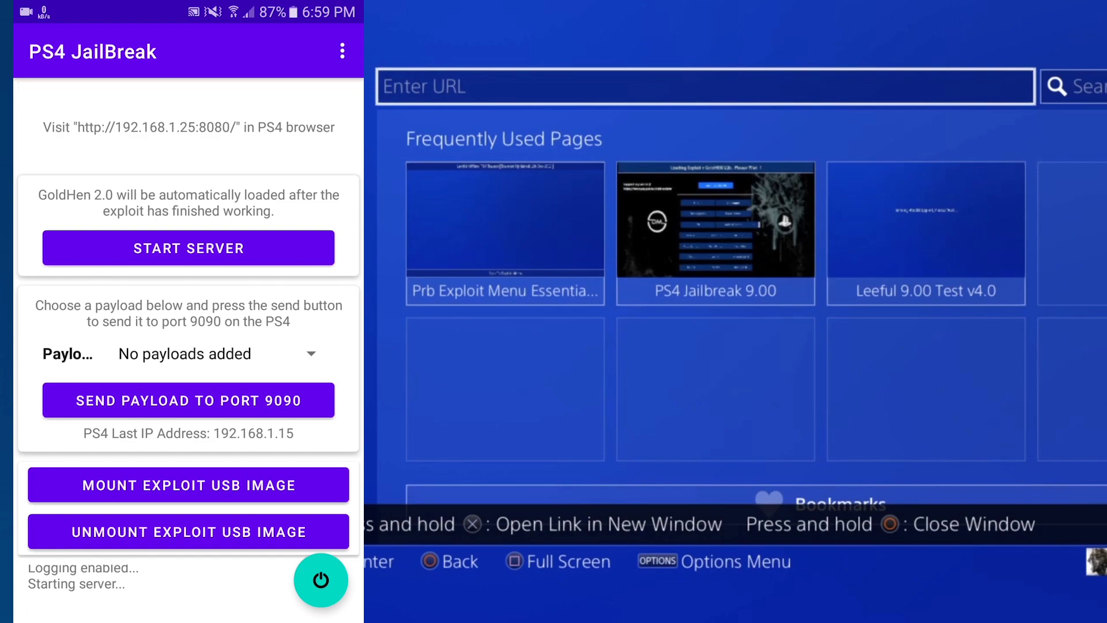
key("Return")
key("Left")
key("Left")
key("Left")
key("Left")
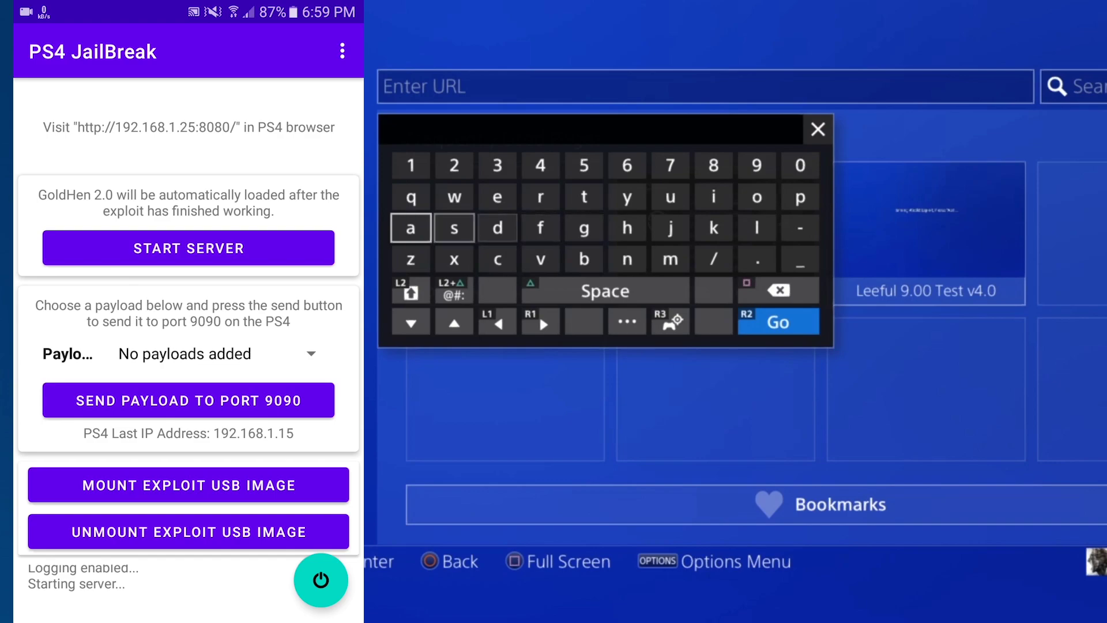
key("Right")
key("Right")
key("Right")
key("Right")
key("Right")
key("Return")
key("Up")
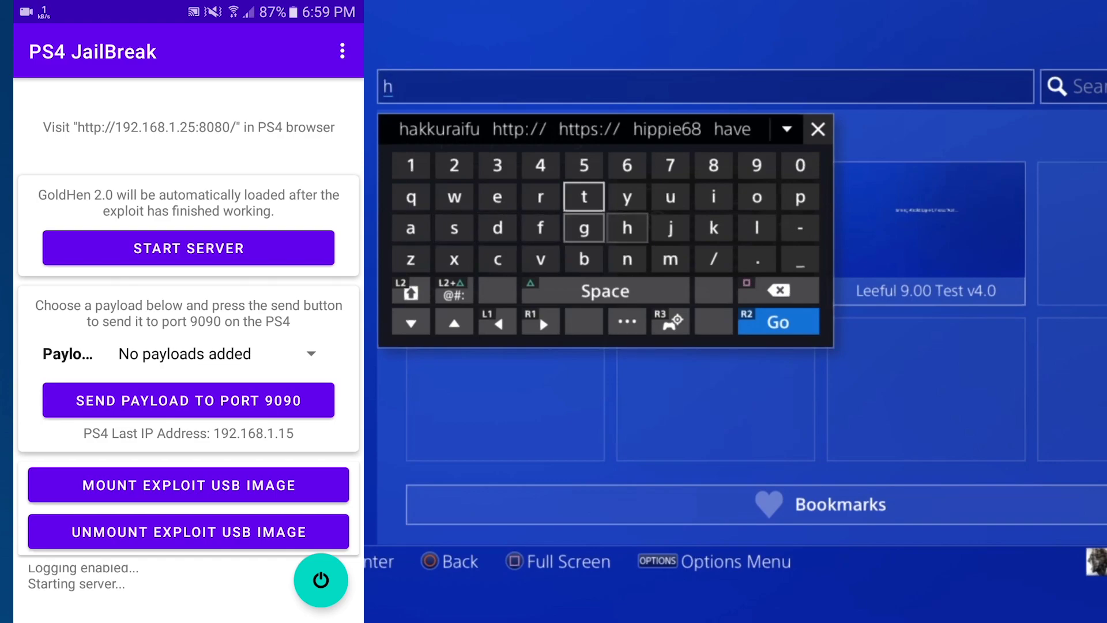
key("Left")
key("Left")
key("Up")
key("Up")
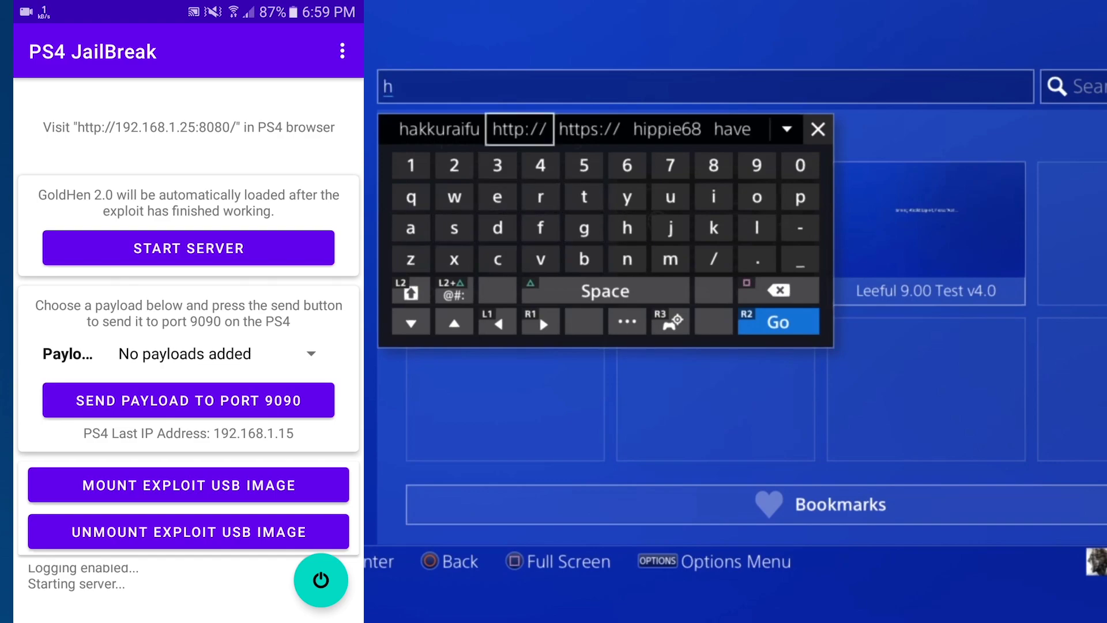
key("Return")
key("Left")
key("Left")
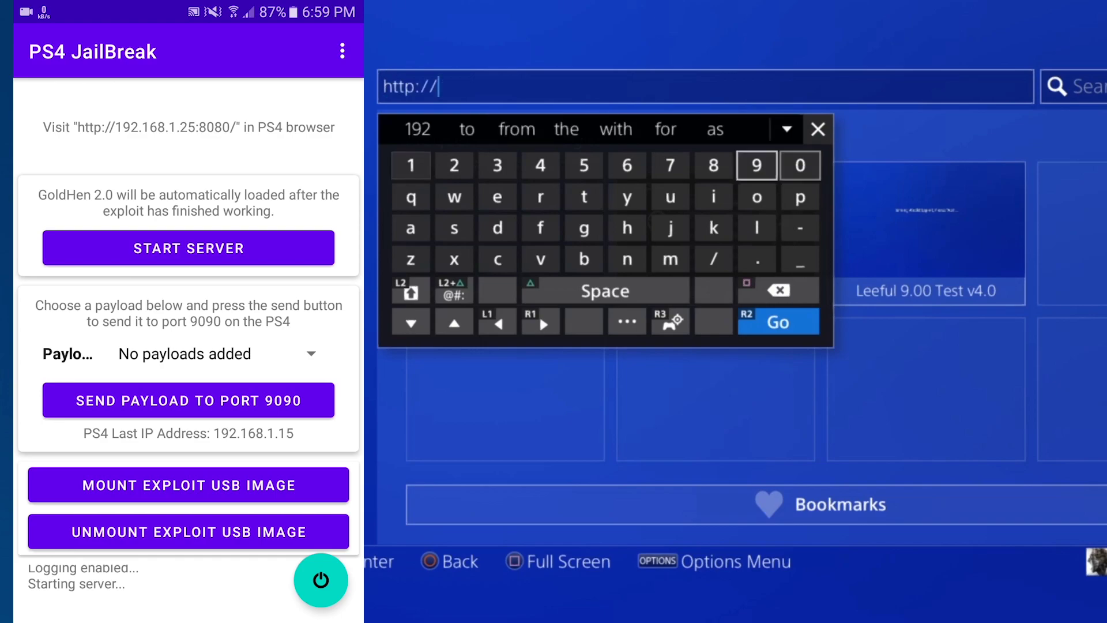
key("Right")
key("Right")
key("Return")
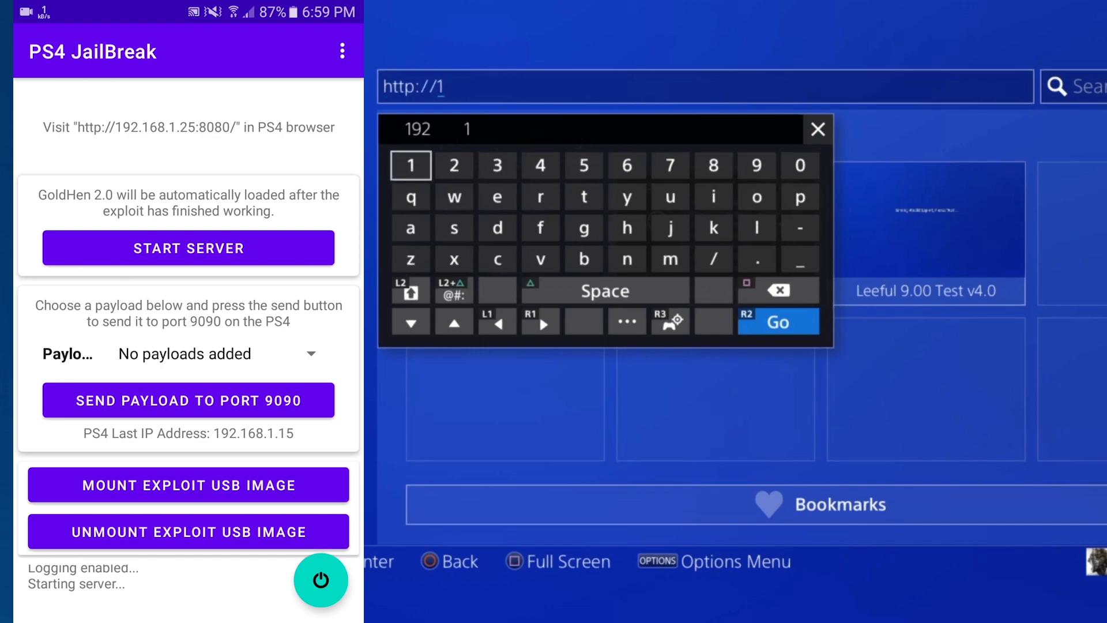
key("Up")
key("Return")
key("Down")
key("Right")
key("Right")
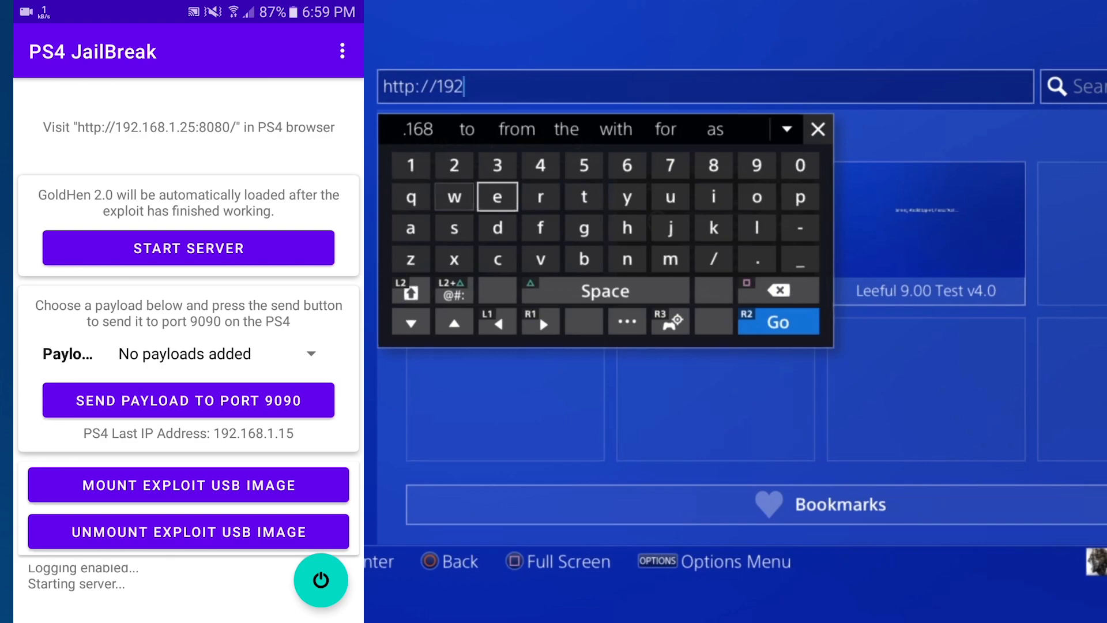
key("Left")
key("Left")
key("Up")
key("Up")
key("Return")
key("Up")
key("Return")
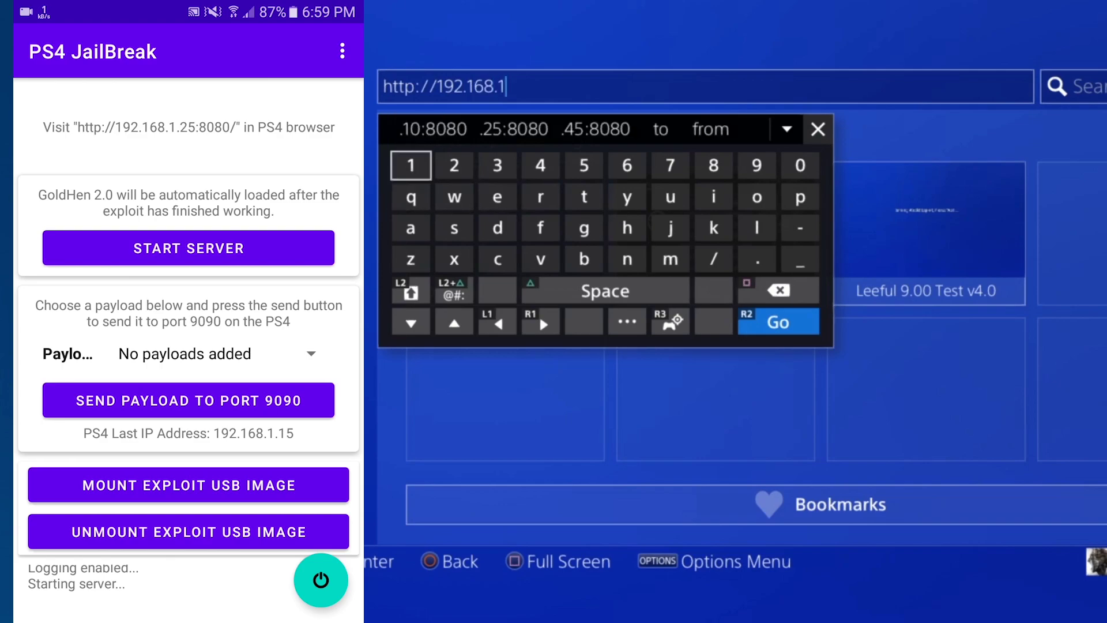
key("Right")
key("Right")
key("Right")
key("Right")
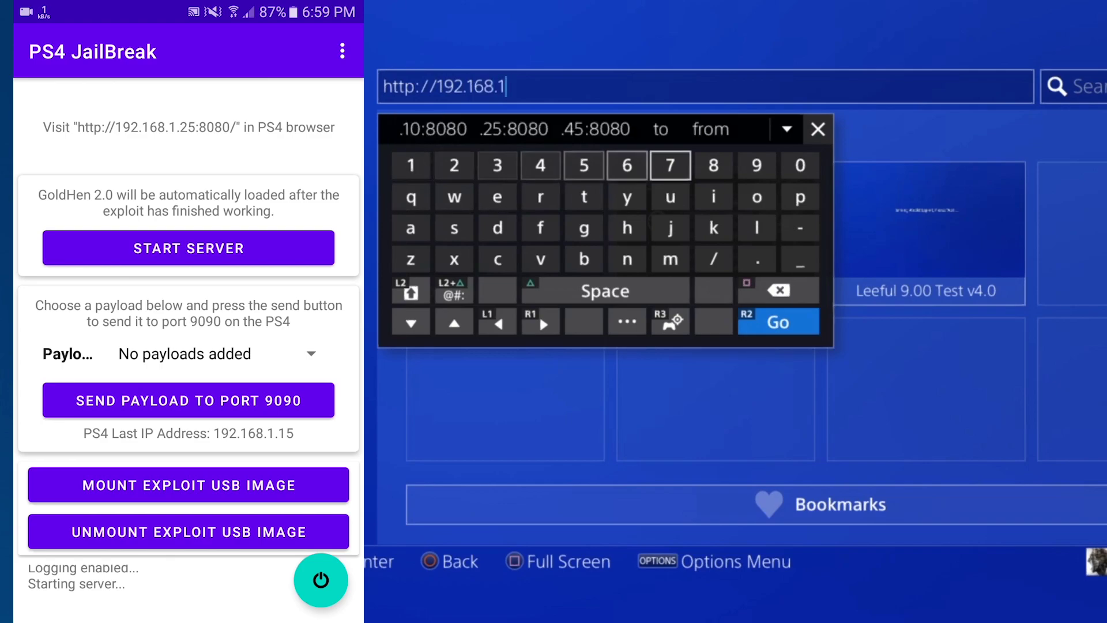
key("Left")
key("Left")
key("Left")
key("Up")
key("Return")
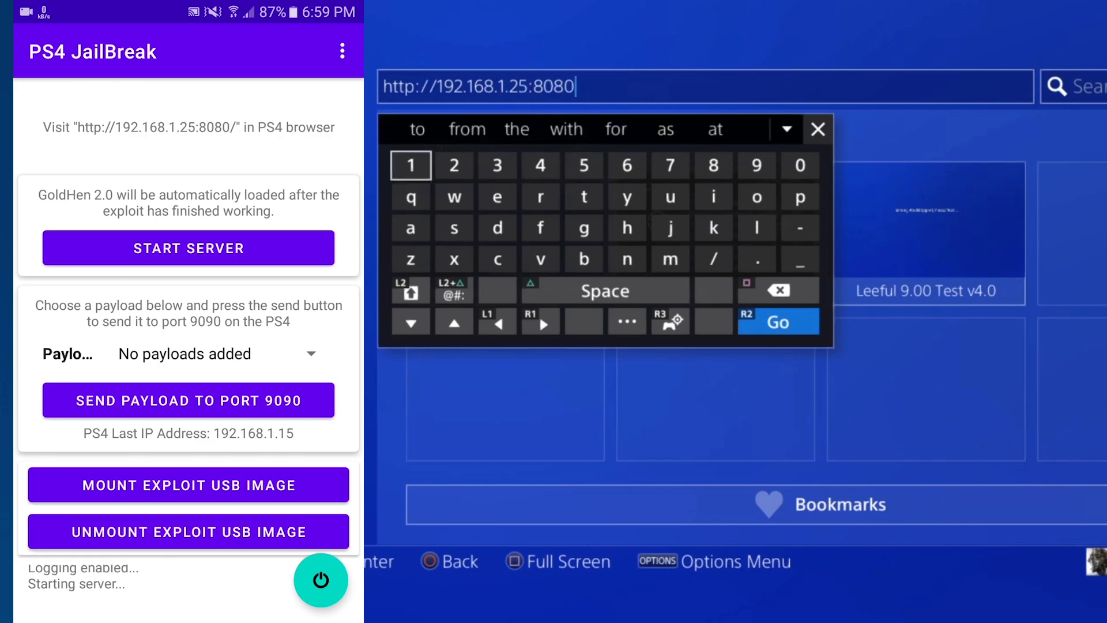
key("Return")
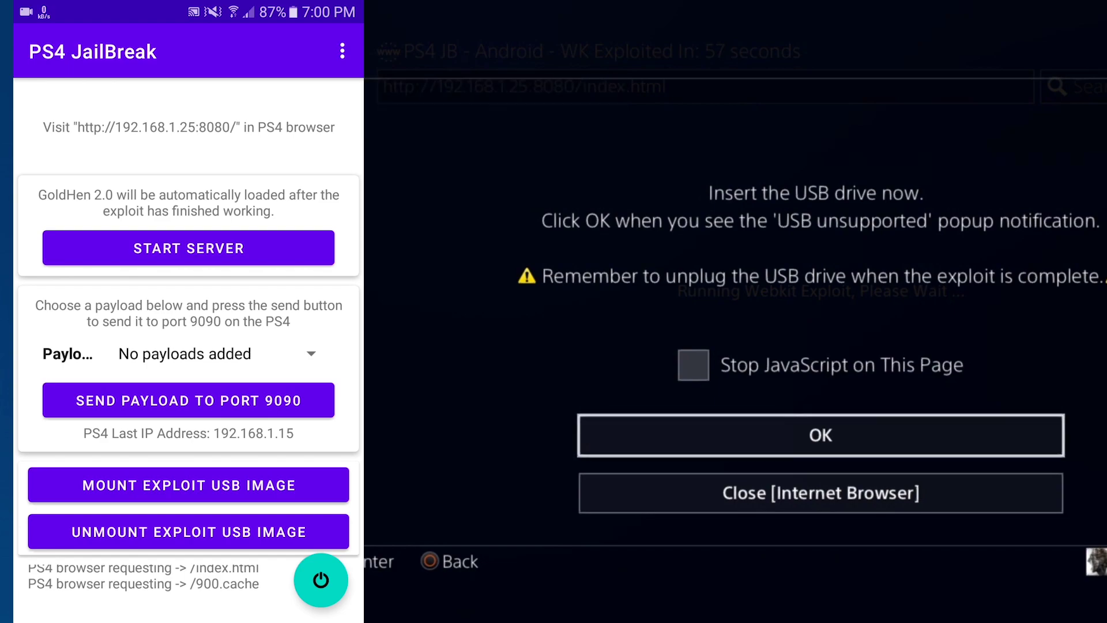
Step: Confirm the USB drive and Click OK To Continue prompts so GoldHEN v2.0b2 loads
key("Return")
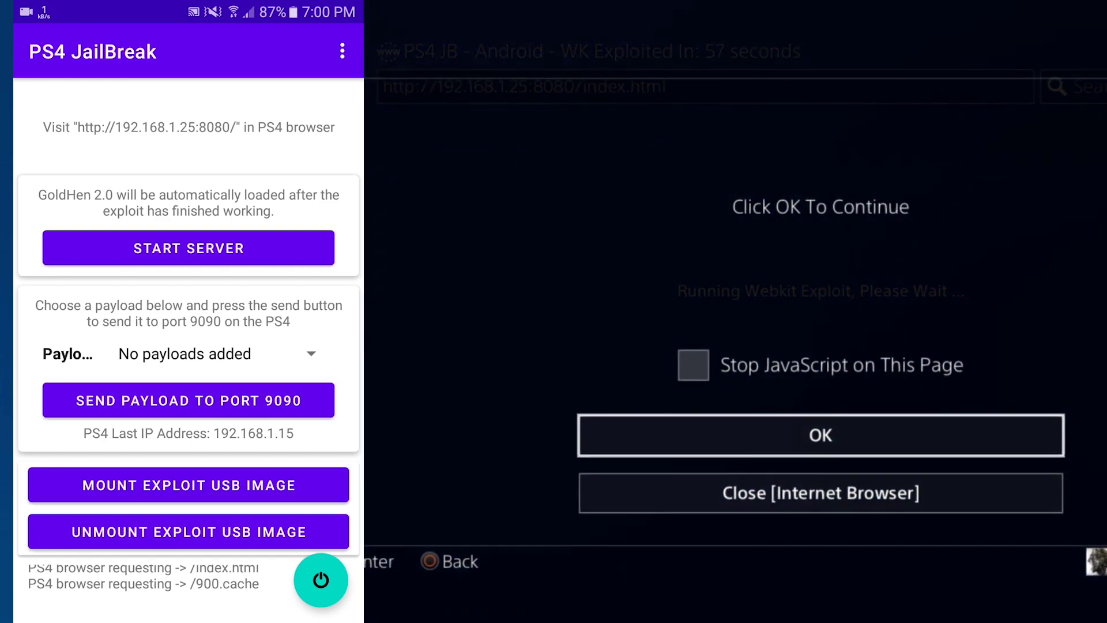
key("Return")
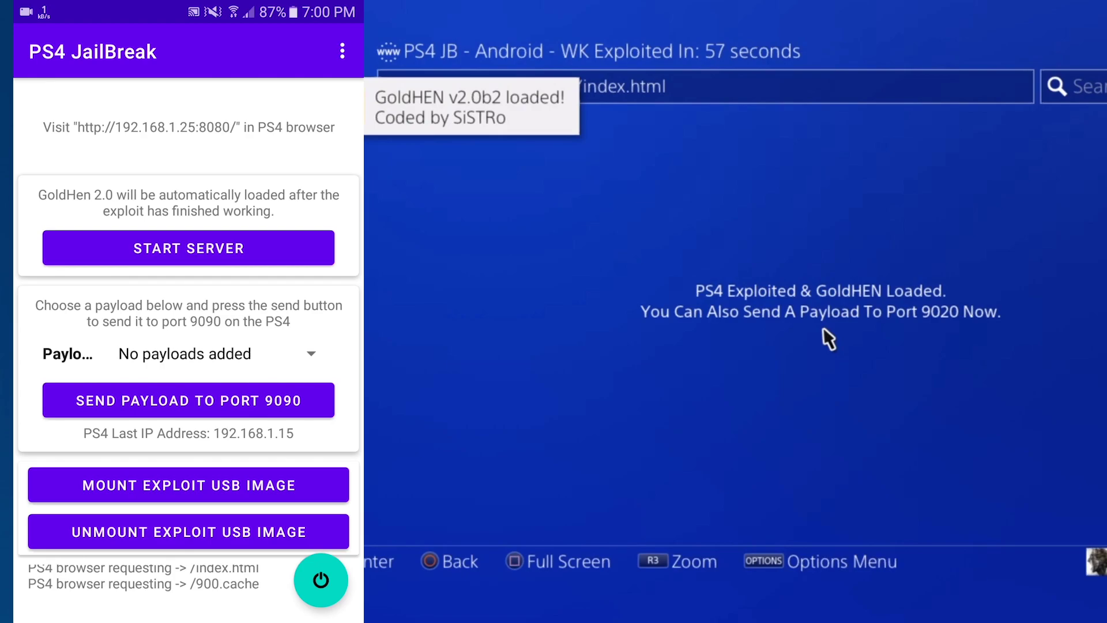
Step: Close the browser and review the GoldHEN entry's options in PS4 Settings
key("super")
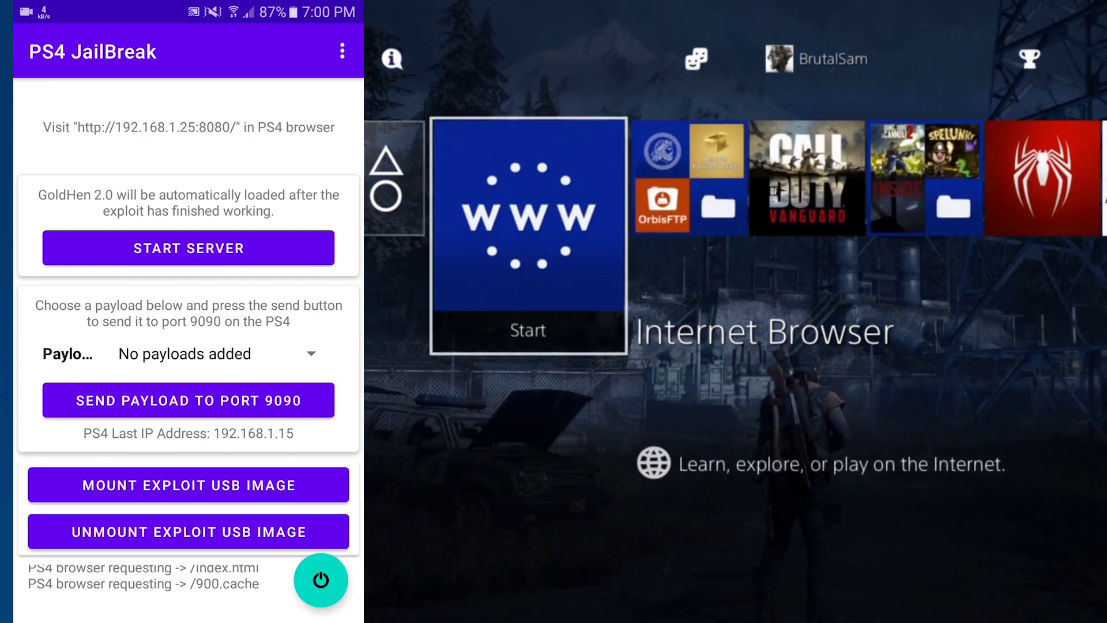
key("Up")
key("Return")
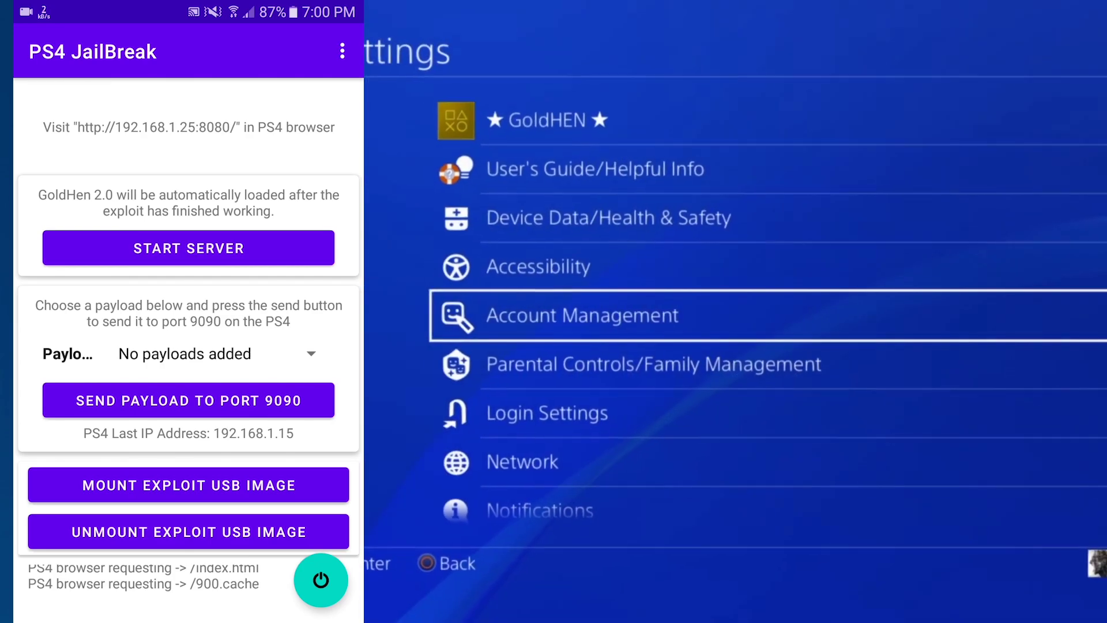
key("Up")
key("Up")
key("Up")
key("Up")
key("Return")
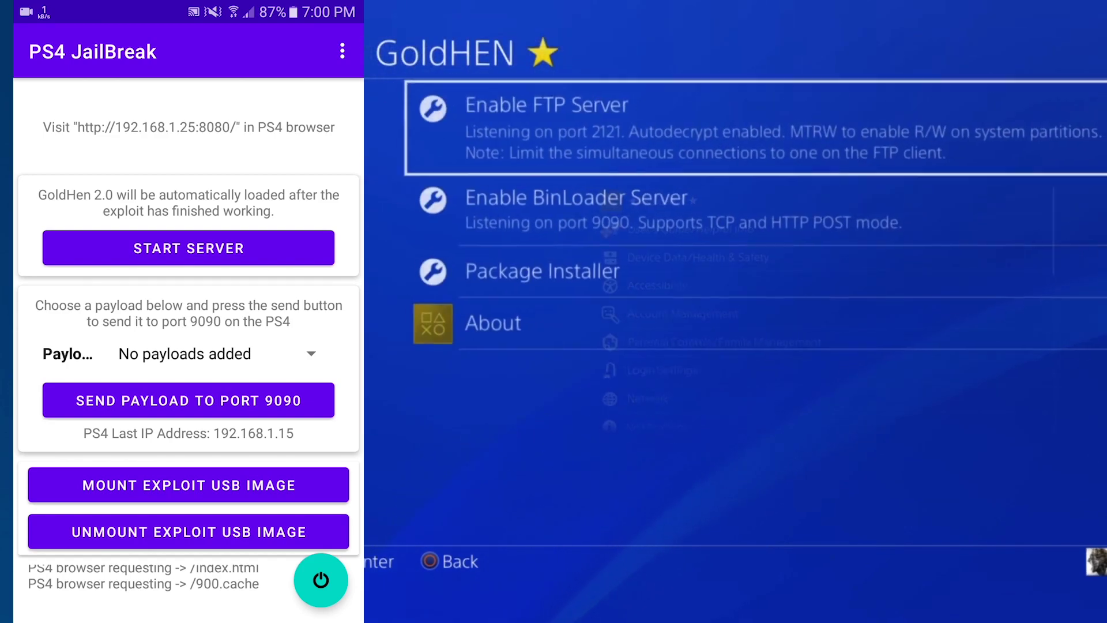
key("Down")
key("Down")
key("Up")
key("Up")
key("Escape")
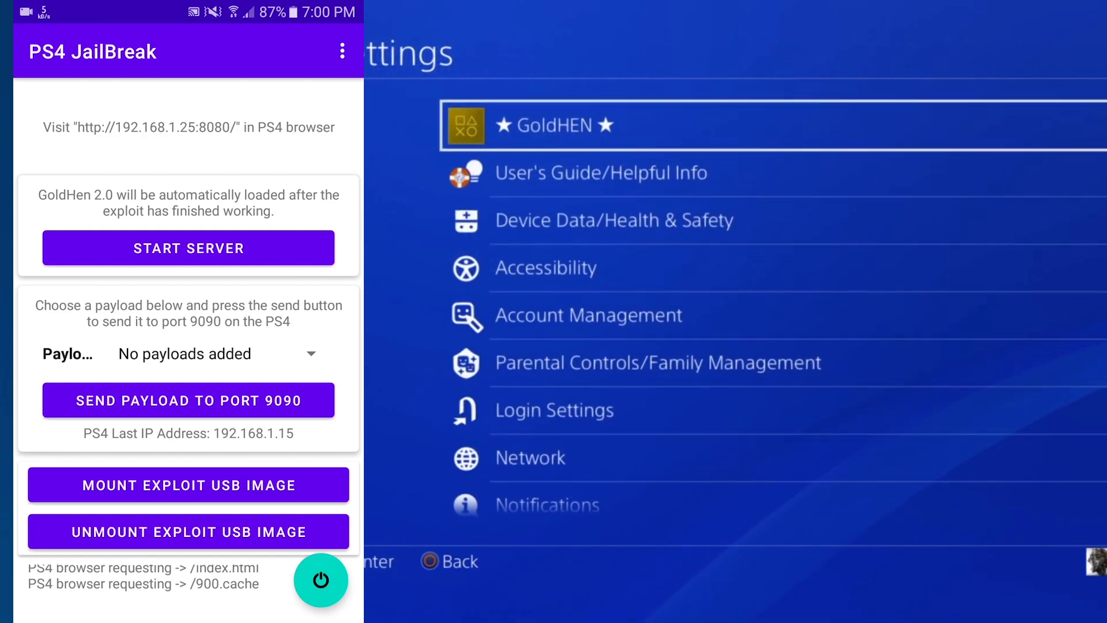
key("Down")
key("Down")
key("Down")
key("Down")
key("Down")
key("Down")
key("Down")
key("Down")
key("Down")
key("Down")
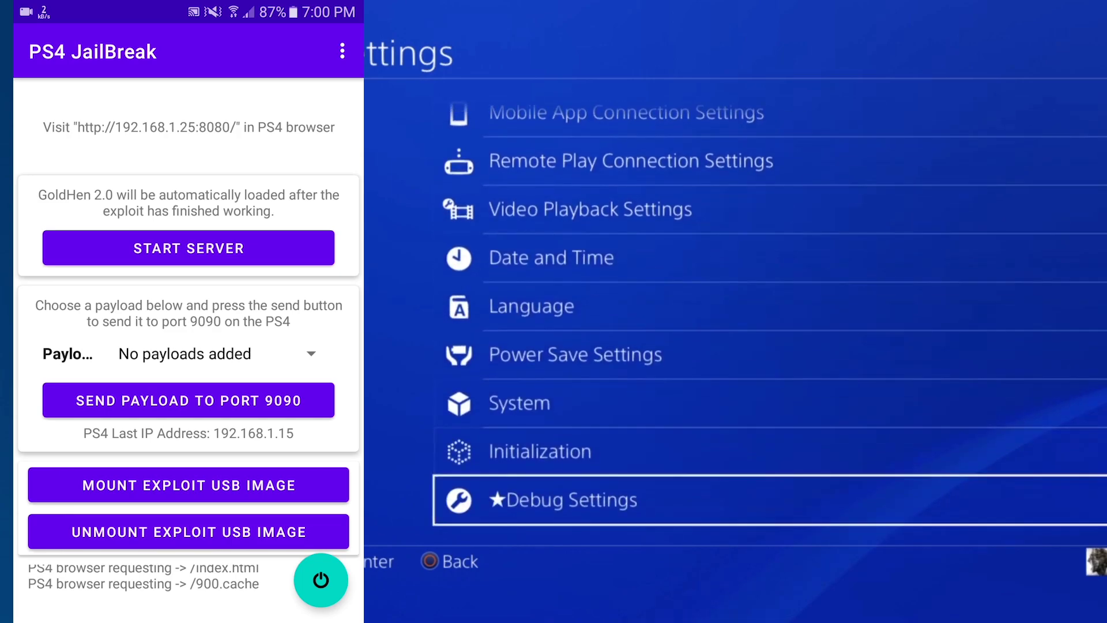
Step: Check Debug Settings, then return home and launch Call of Duty: Vanguard
key("Return")
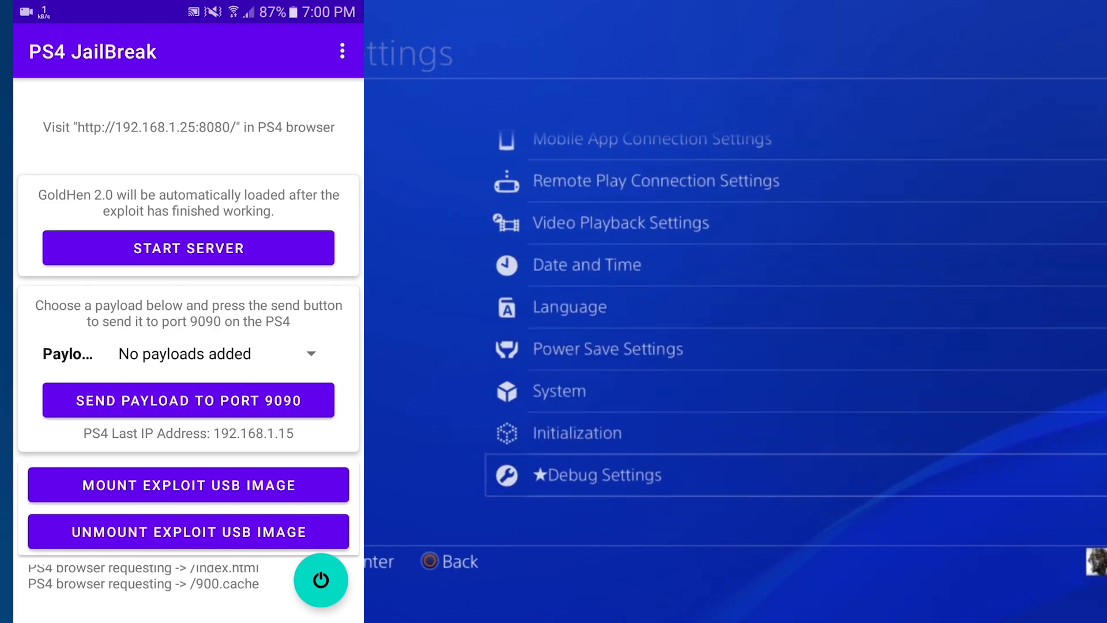
key("Down")
key("Down")
key("Escape")
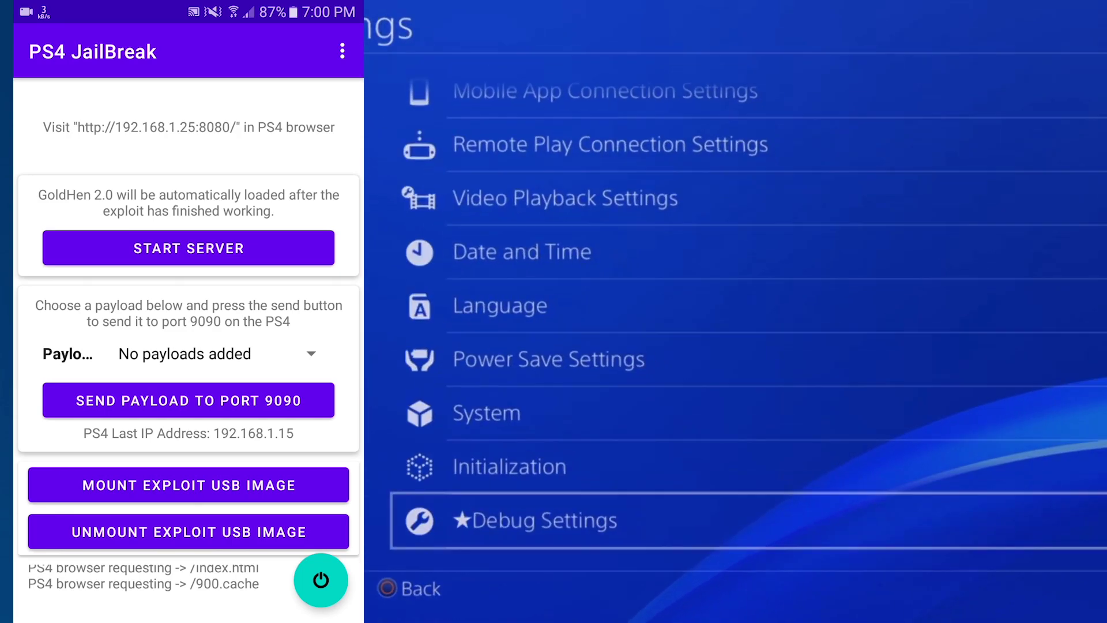
key("Escape")
key("Right")
key("Right")
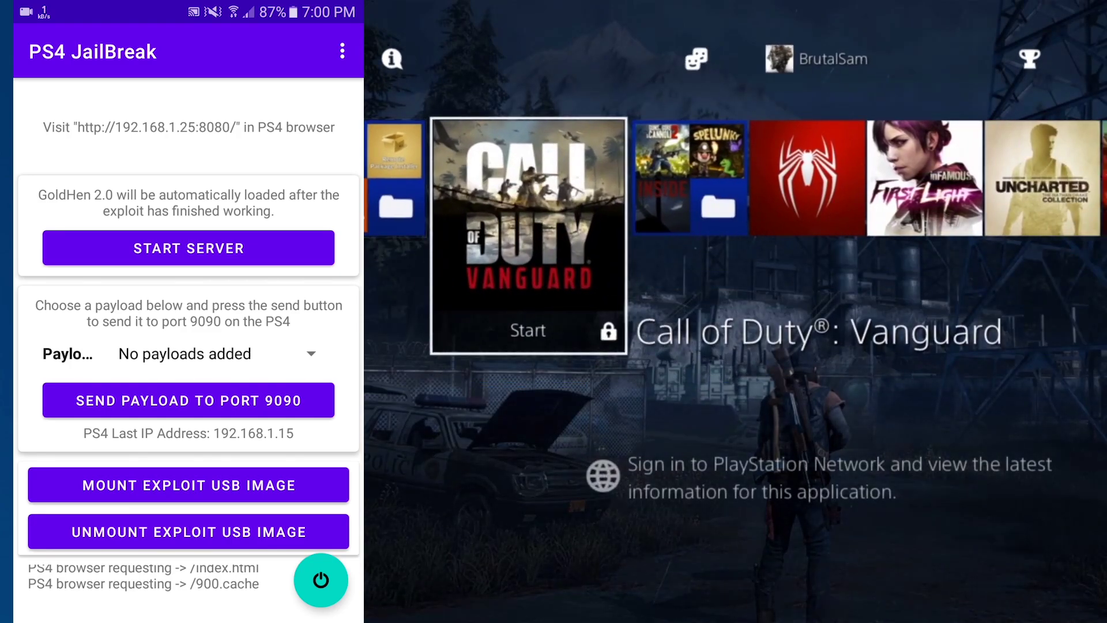
key("Return")
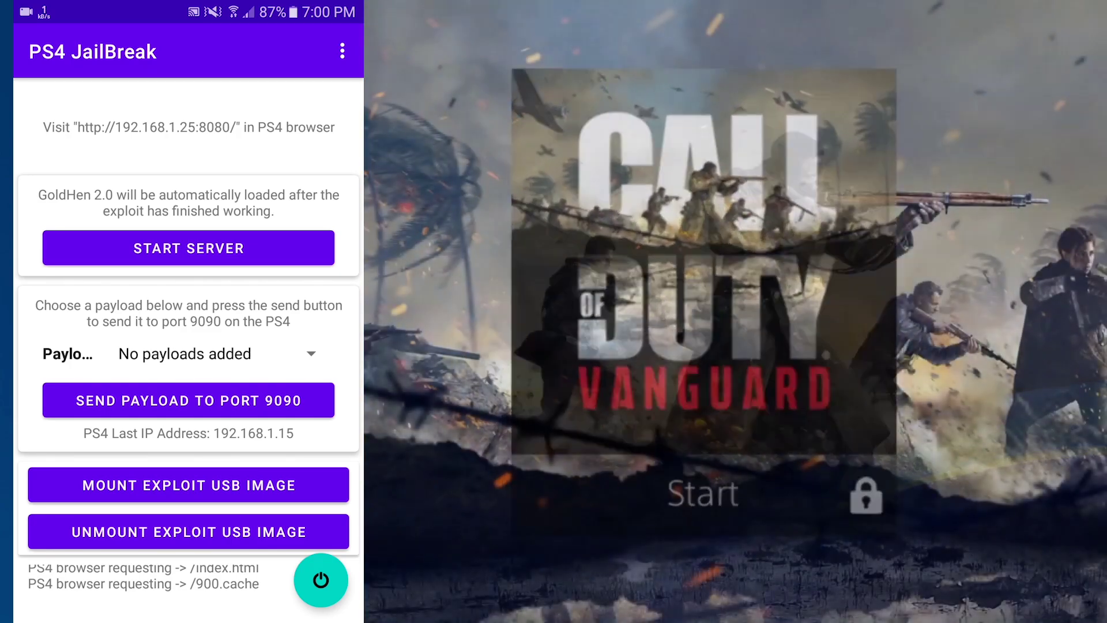